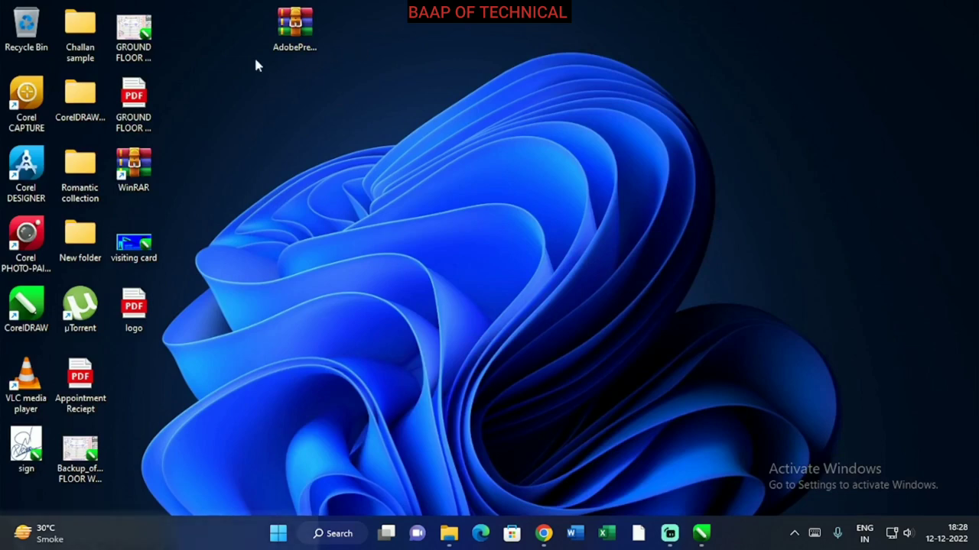
Extract the AdobePremierePro2022v22.6.2.2x64 archive on the desktop with WinRAR, keeping the default destination path and options.
{"action": "left_click", "coordinate": [297, 49]}
{"action": "right_click", "coordinate": [297, 49]}
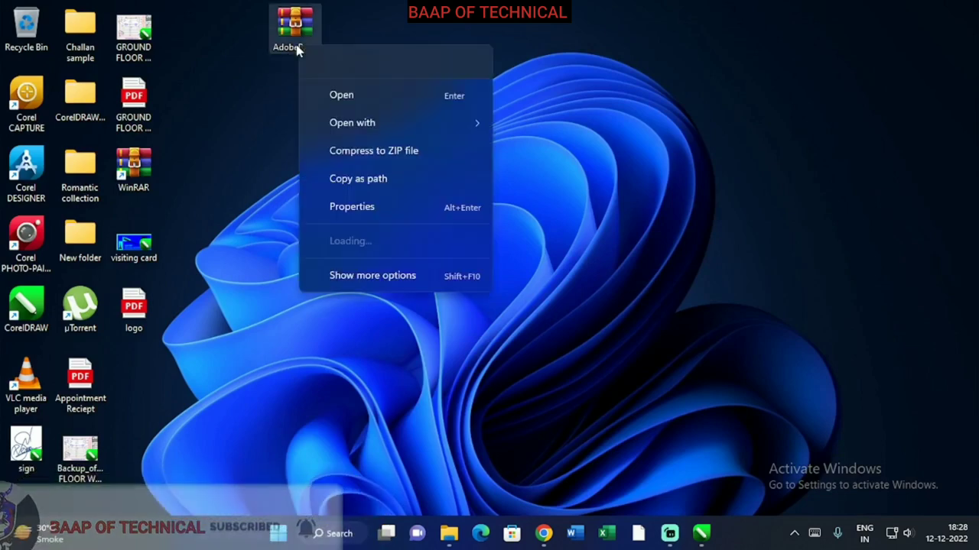
{"action": "mouse_move", "coordinate": [420, 213]}
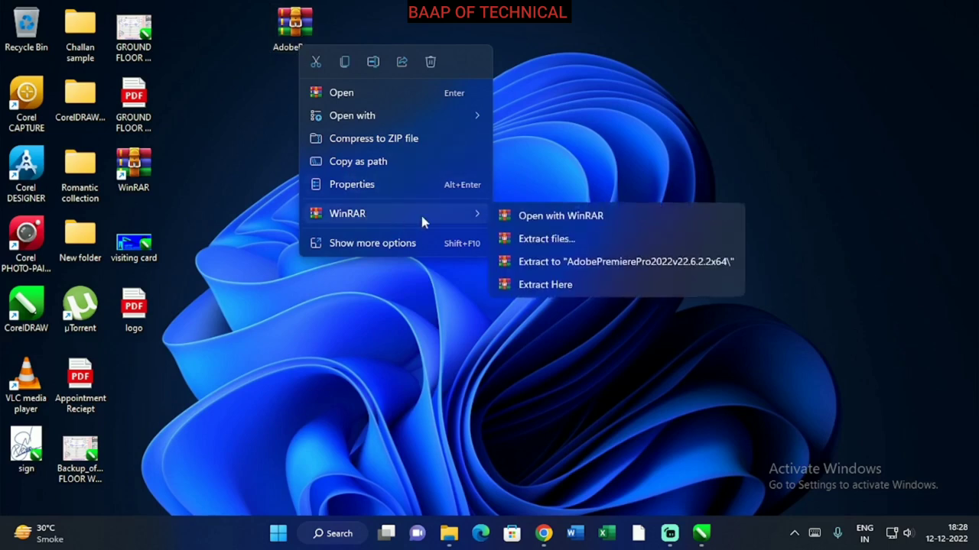
{"action": "left_click", "coordinate": [550, 243]}
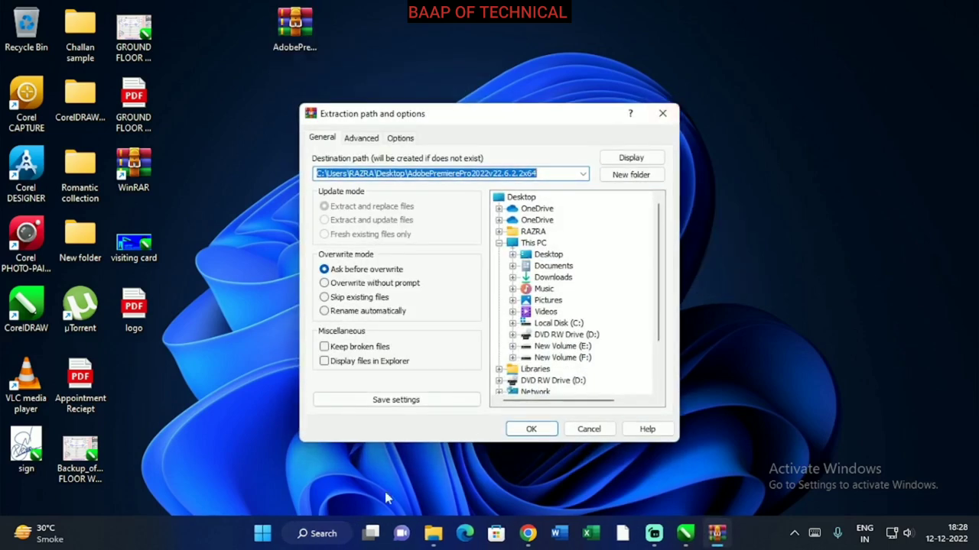
{"action": "left_click", "coordinate": [538, 432]}
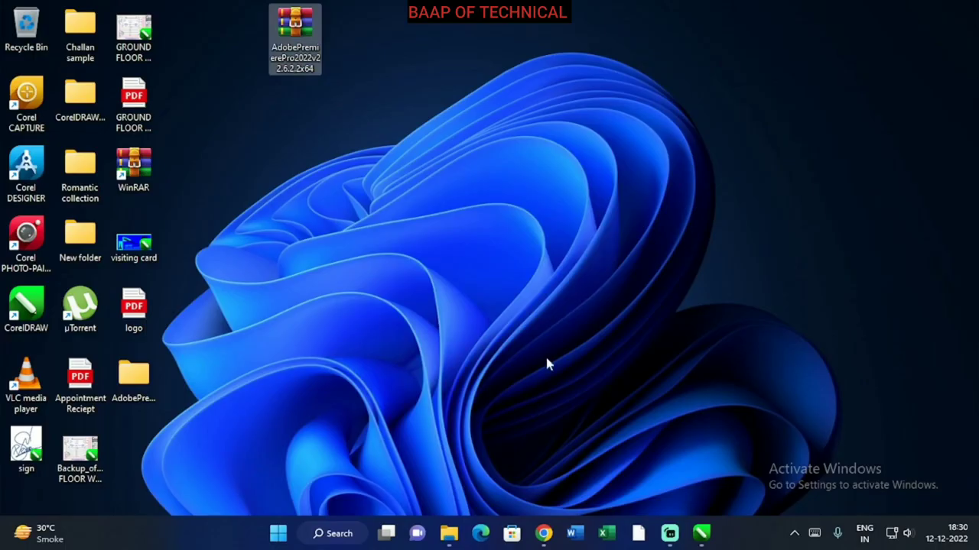
Refresh the desktop and open the extracted Adobe Premiere Pro folder.
{"action": "left_click", "coordinate": [443, 200]}
{"action": "right_click", "coordinate": [444, 199]}
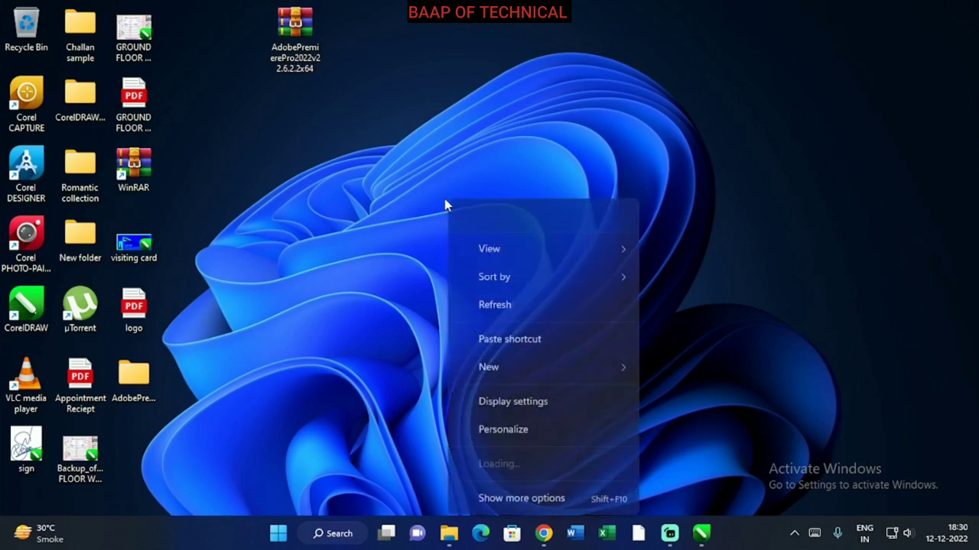
{"action": "left_click", "coordinate": [451, 295]}
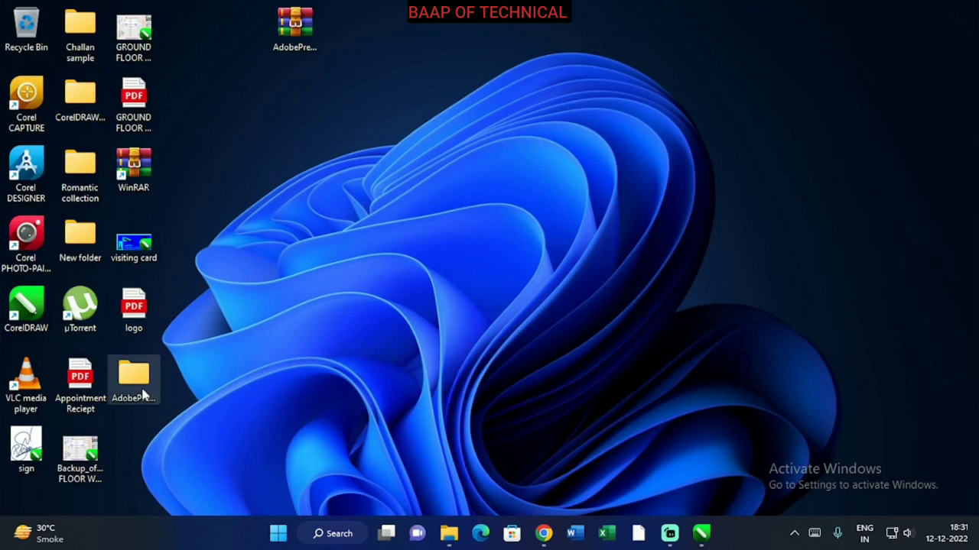
{"action": "double_click", "coordinate": [142, 394]}
{"action": "key", "text": "alt+F4"}
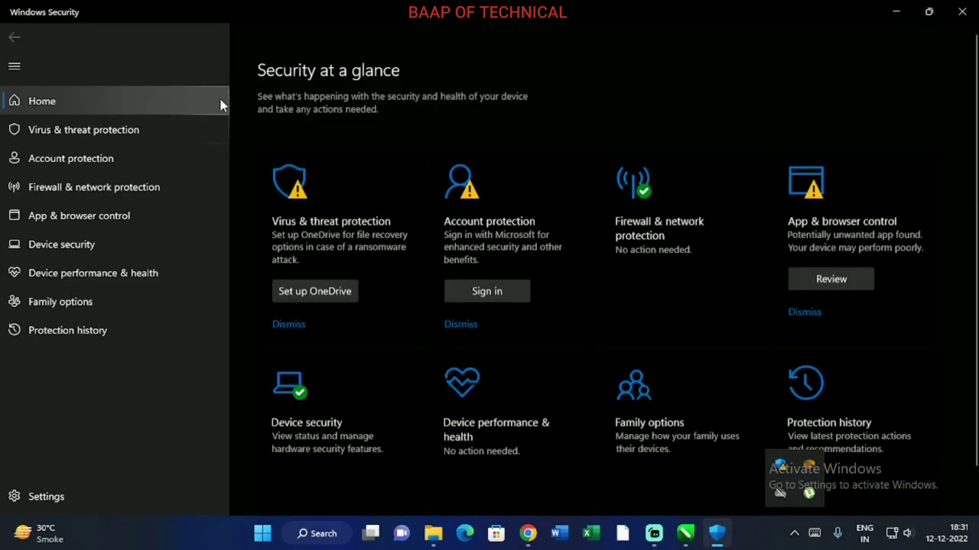
In Windows Security's virus and threat protection settings, turn off real-time protection and cloud-delivered protection.
{"action": "left_click", "coordinate": [306, 218]}
{"action": "scroll", "coordinate": [334, 378], "scroll_direction": "down", "scroll_amount": 2}
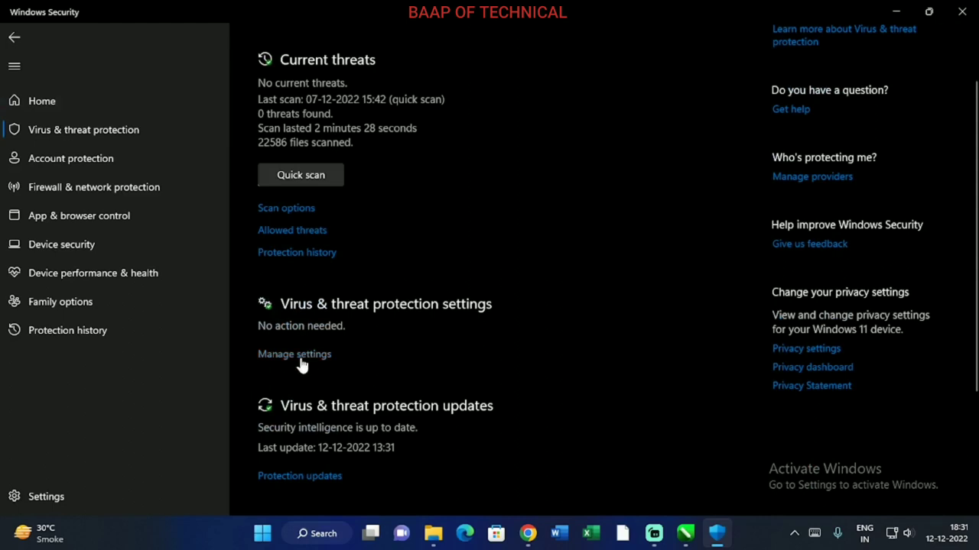
{"action": "left_click", "coordinate": [308, 356]}
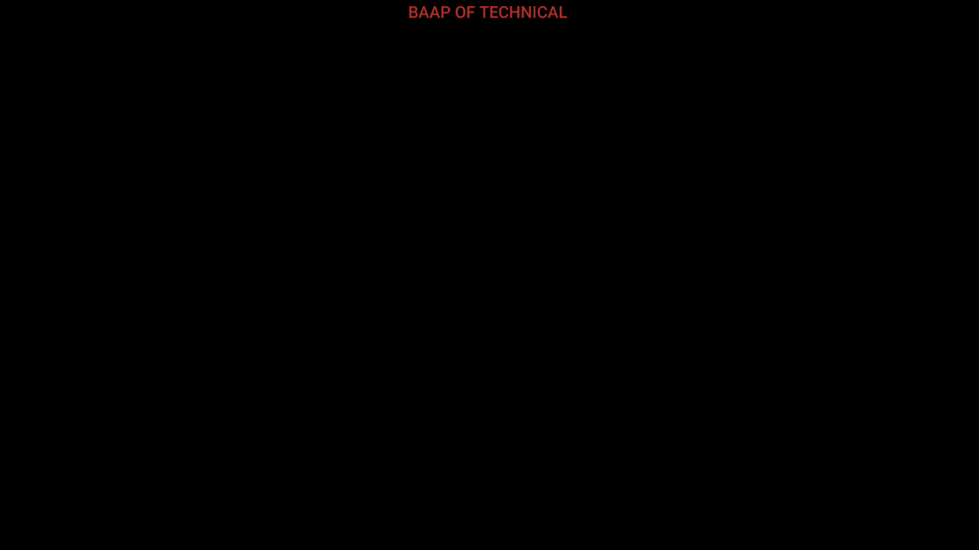
{"action": "scroll", "coordinate": [371, 334], "scroll_direction": "down", "scroll_amount": 1}
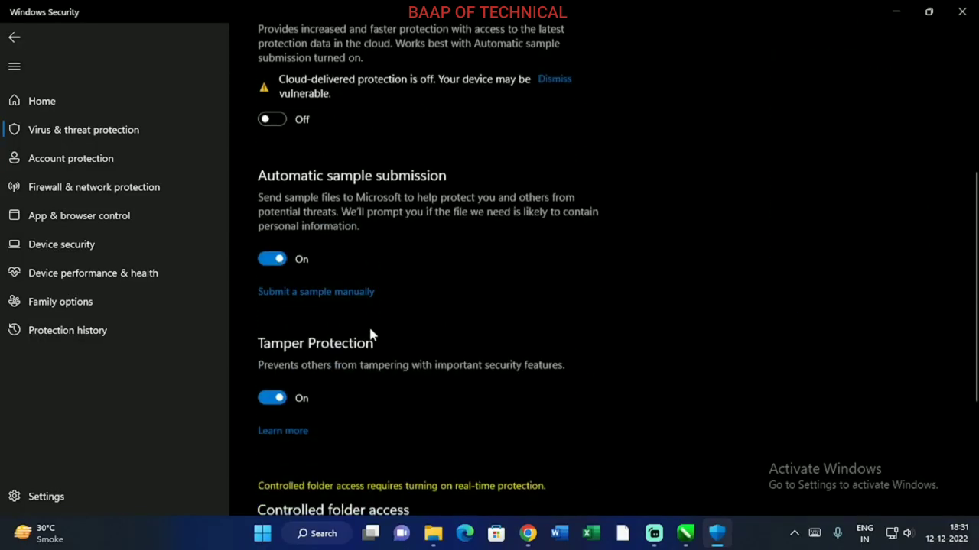
Turn off Automatic sample submission and Tamper Protection, dismiss the security notification and minimize Windows Security.
{"action": "left_click", "coordinate": [271, 258]}
{"action": "left_click", "coordinate": [266, 426]}
{"action": "scroll", "coordinate": [359, 328], "scroll_direction": "down", "scroll_amount": 3}
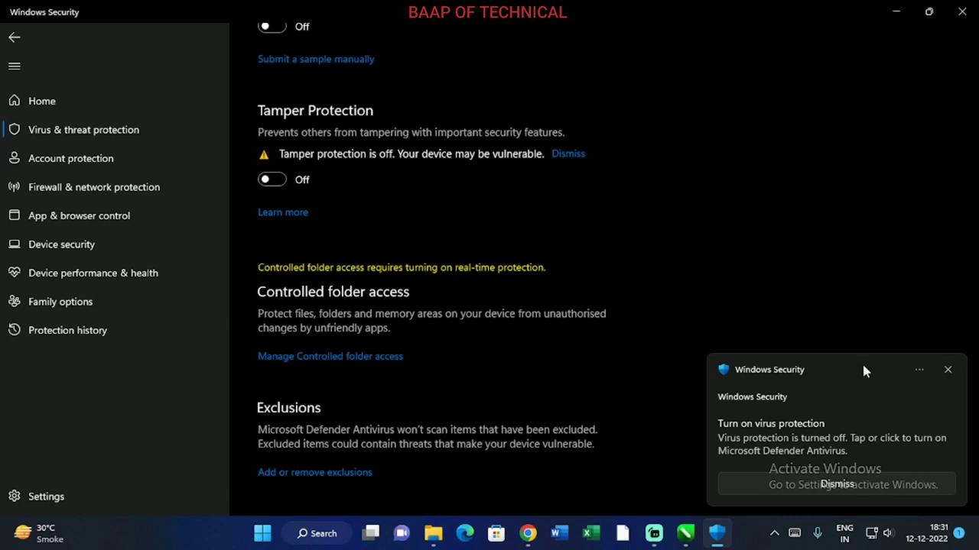
{"action": "left_click", "coordinate": [947, 370]}
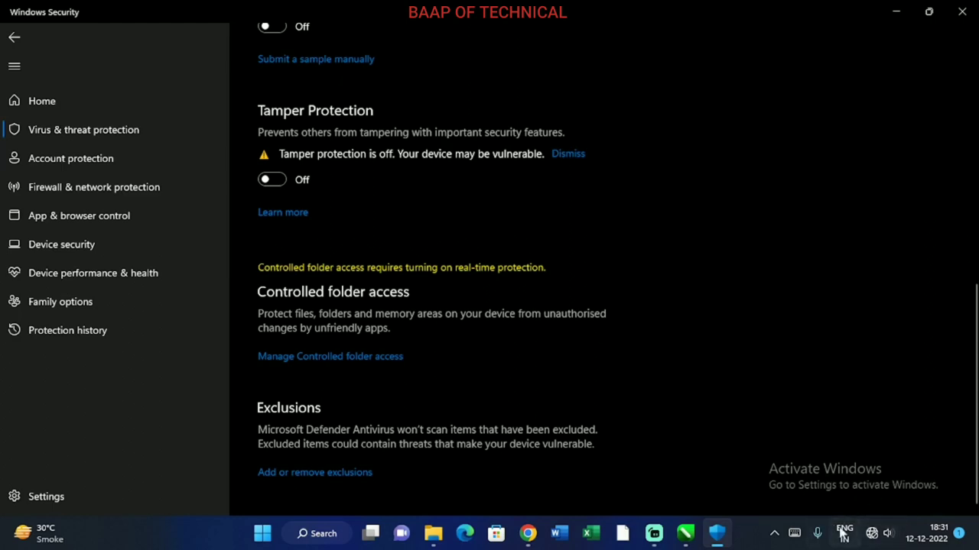
{"action": "left_click", "coordinate": [895, 11]}
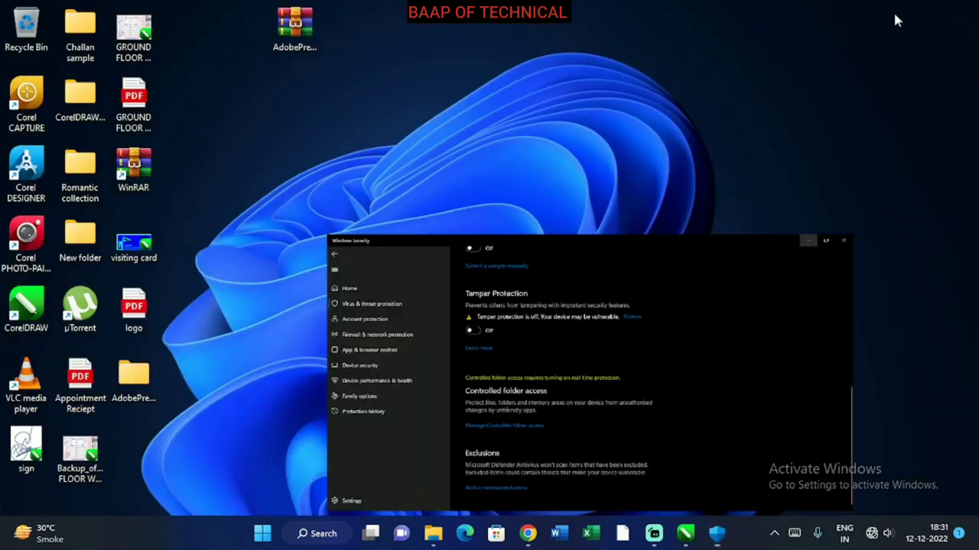
Bring up the extracted AdobePremierePro2022v22.6.2.2x64 folder, maximize it and run its Set-up application as administrator.
{"action": "mouse_move", "coordinate": [433, 533]}
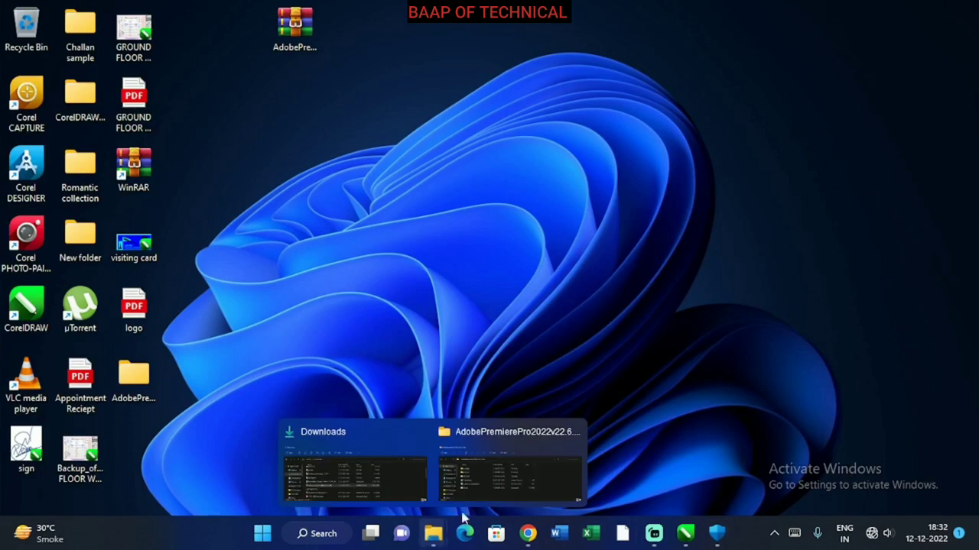
{"action": "left_click", "coordinate": [496, 499]}
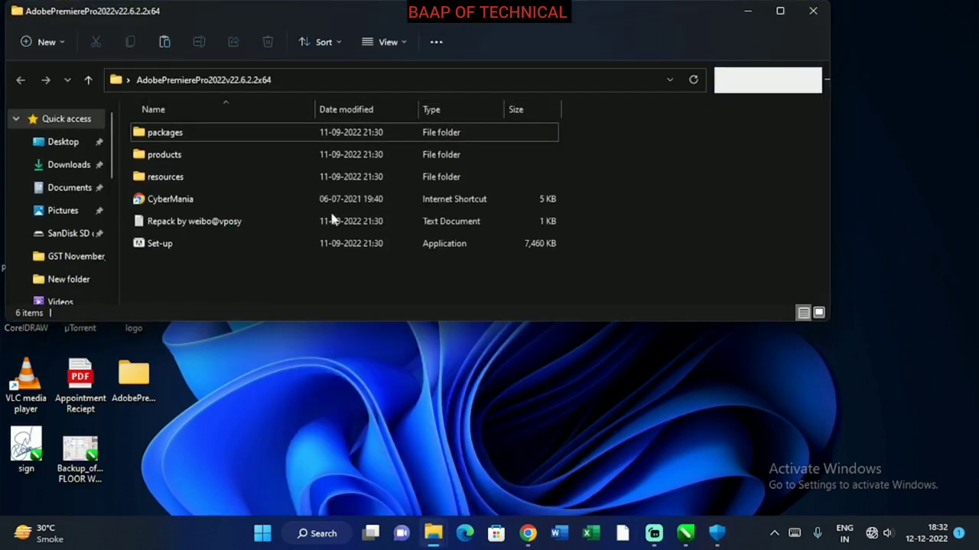
{"action": "right_click", "coordinate": [268, 256]}
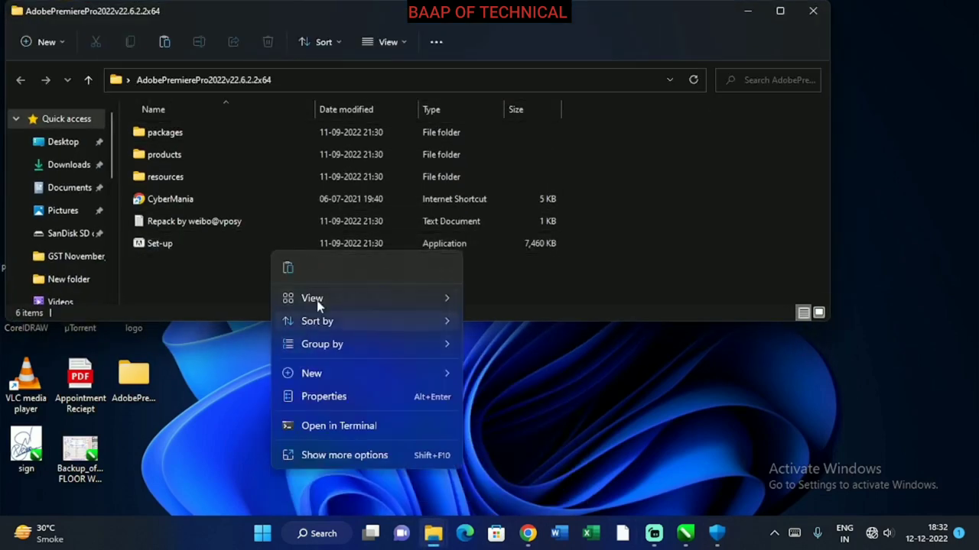
{"action": "left_click", "coordinate": [780, 13]}
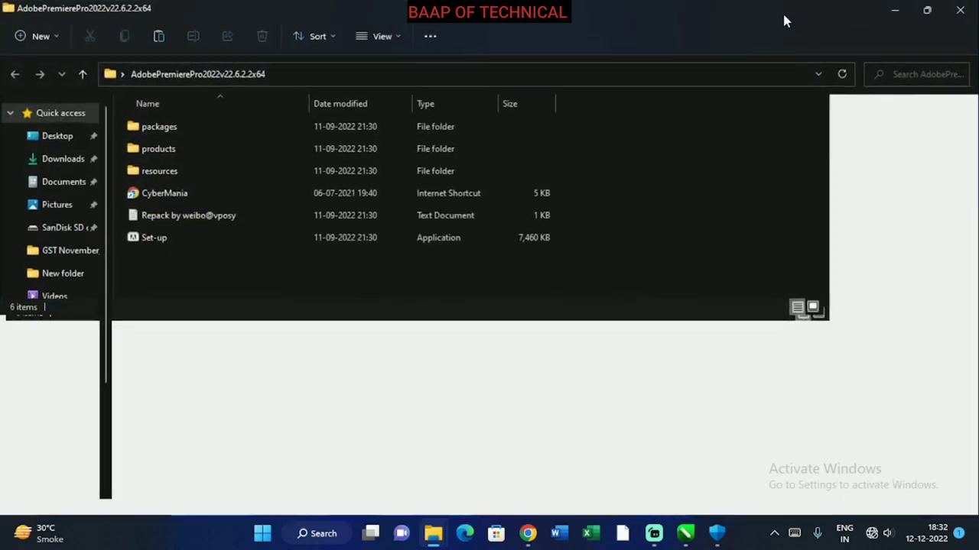
{"action": "left_click", "coordinate": [193, 243]}
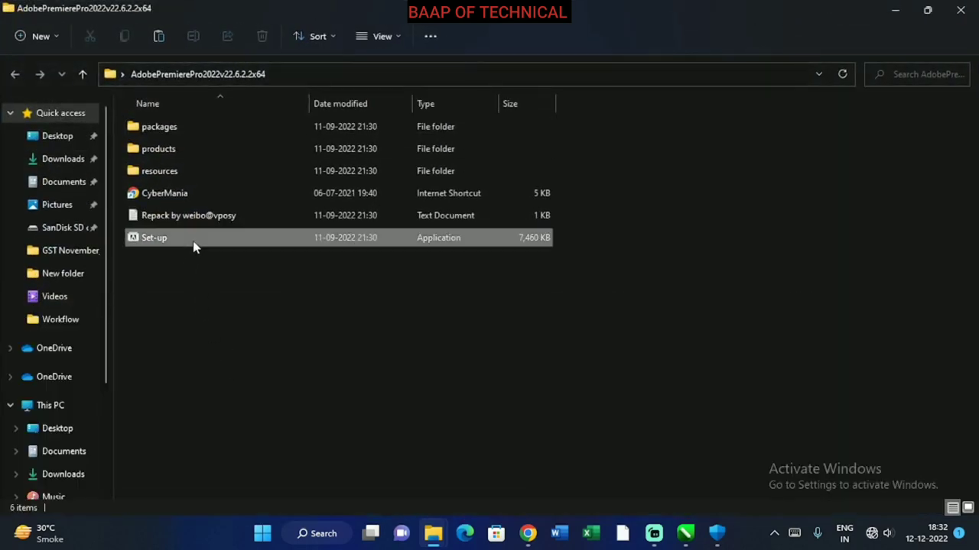
{"action": "right_click", "coordinate": [192, 240]}
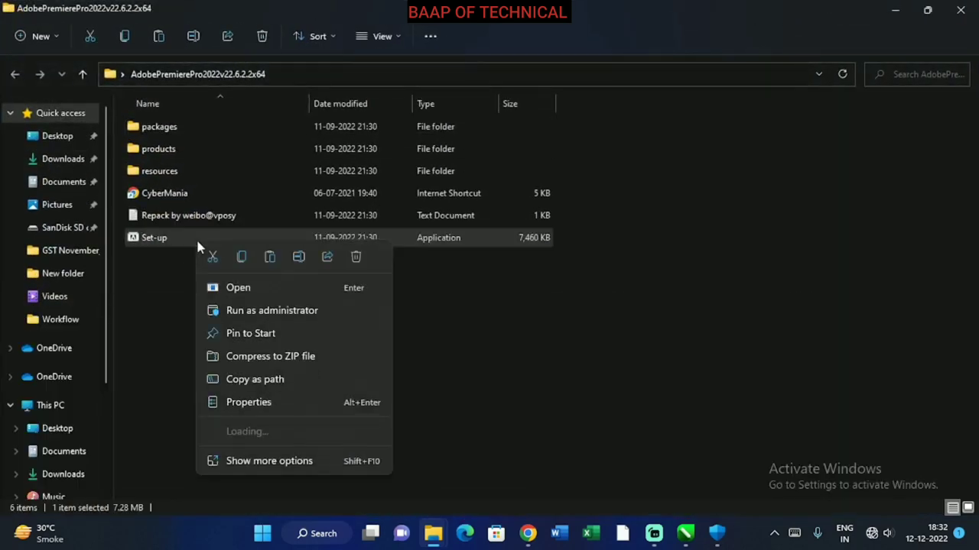
{"action": "left_click", "coordinate": [262, 313]}
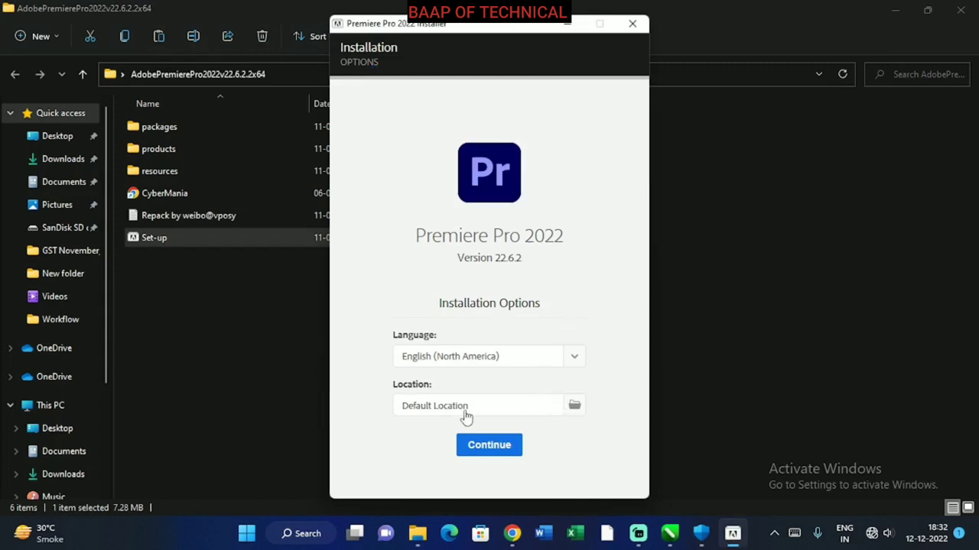
Start installing Premiere Pro 2022 in English (North America) at the default location and move the installer window aside.
{"action": "left_click", "coordinate": [487, 450]}
{"action": "left_click_drag", "start_coordinate": [465, 57], "coordinate": [677, 86]}
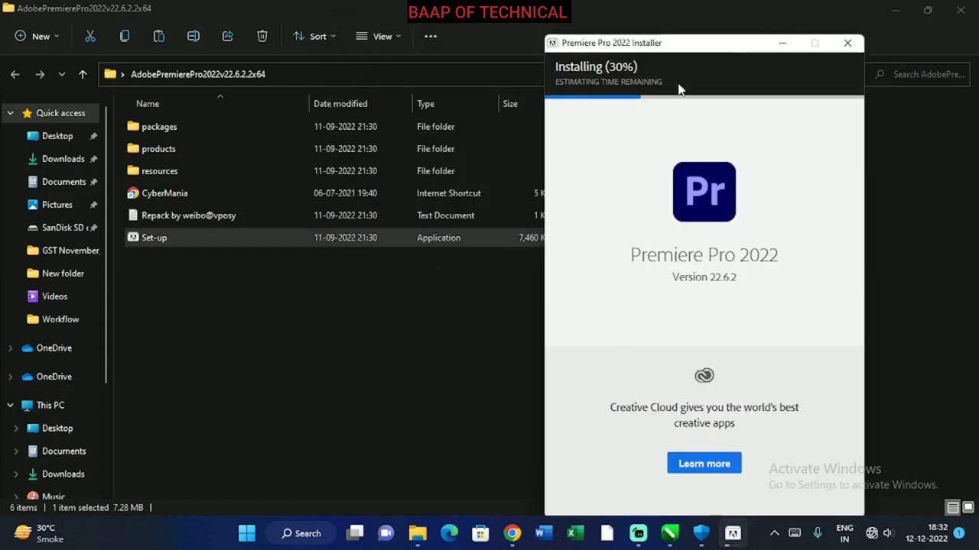
{"action": "left_click_drag", "start_coordinate": [791, 16], "coordinate": [813, 28]}
View the repack text document in the extracted folder.
{"action": "double_click", "coordinate": [174, 217]}
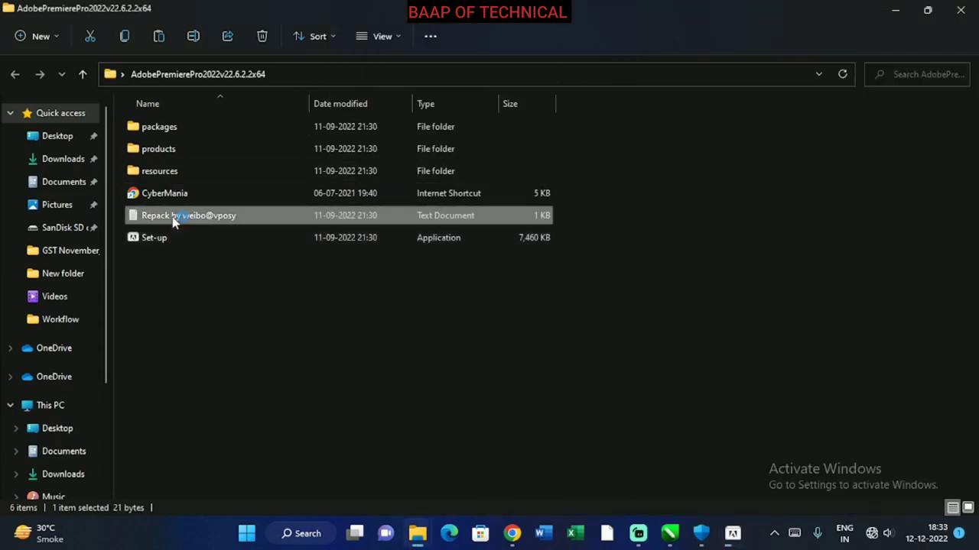
{"action": "left_click", "coordinate": [848, 114]}
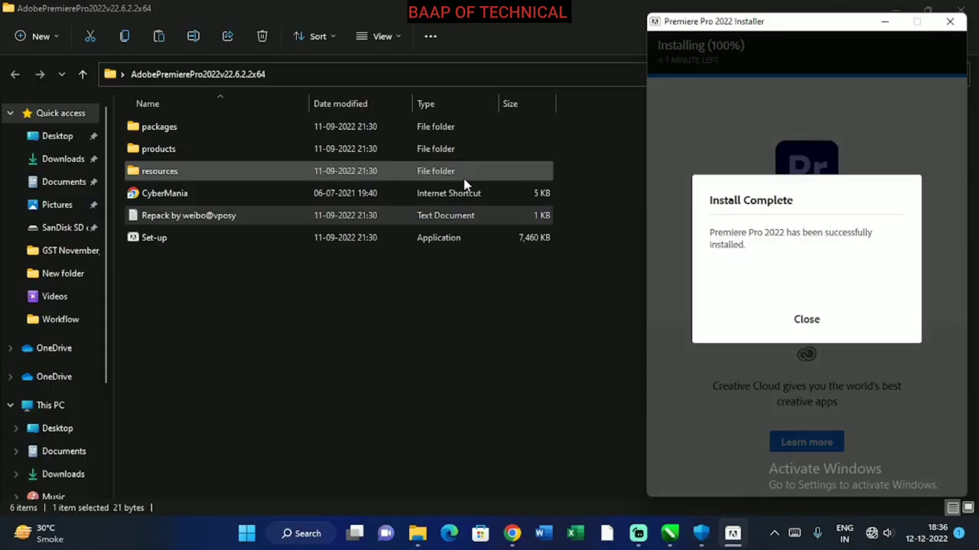
Close the completed Premiere Pro 2022 installer and return to a refreshed desktop.
{"action": "left_click", "coordinate": [803, 326]}
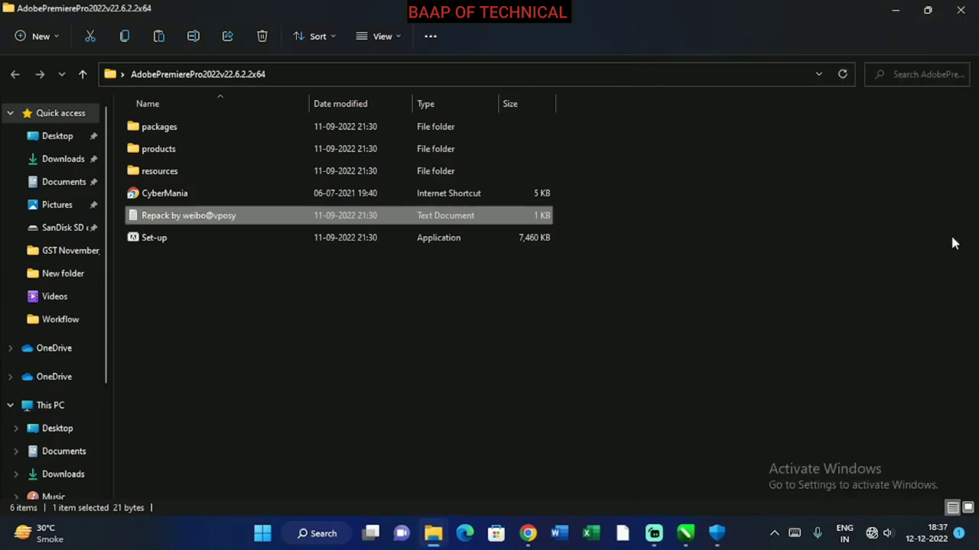
{"action": "left_click", "coordinate": [894, 16]}
{"action": "right_click", "coordinate": [711, 138]}
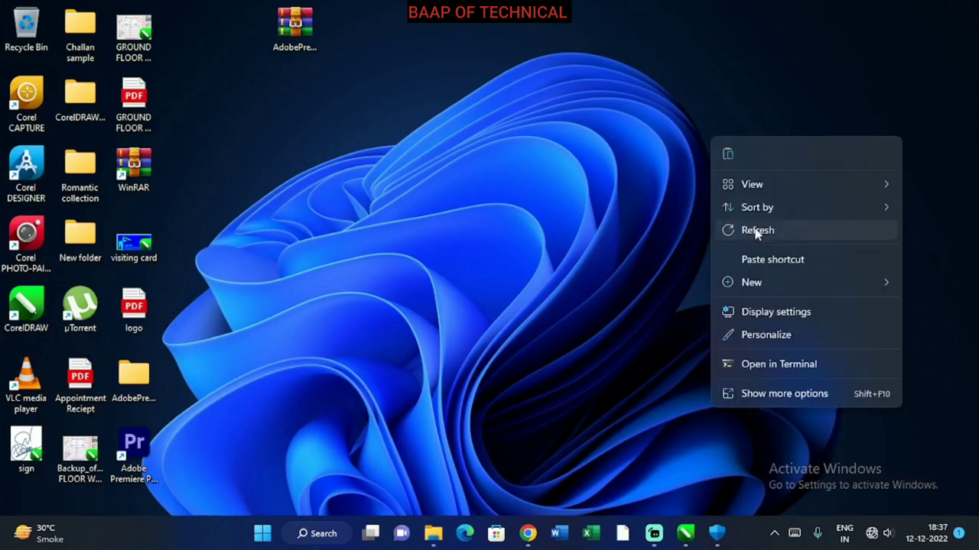
{"action": "left_click", "coordinate": [753, 227]}
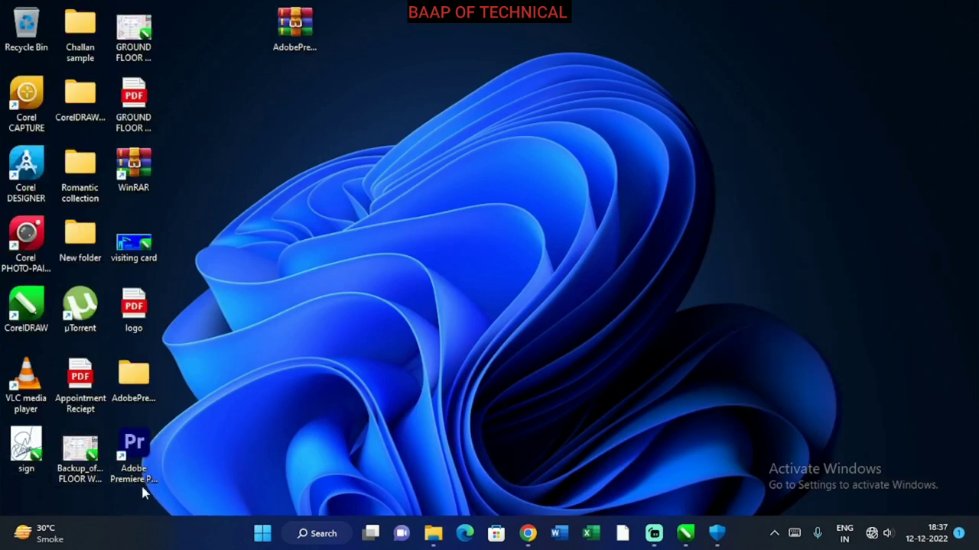
Launch Adobe Premiere Pro 2022, open the new project screen and exit without creating a project.
{"action": "double_click", "coordinate": [138, 468]}
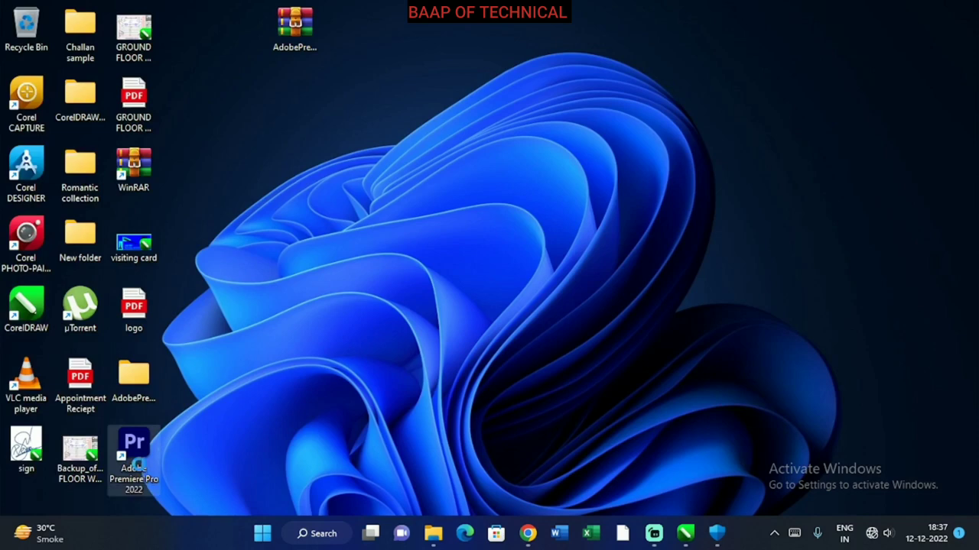
{"action": "right_click", "coordinate": [140, 472]}
{"action": "left_click", "coordinate": [238, 258]}
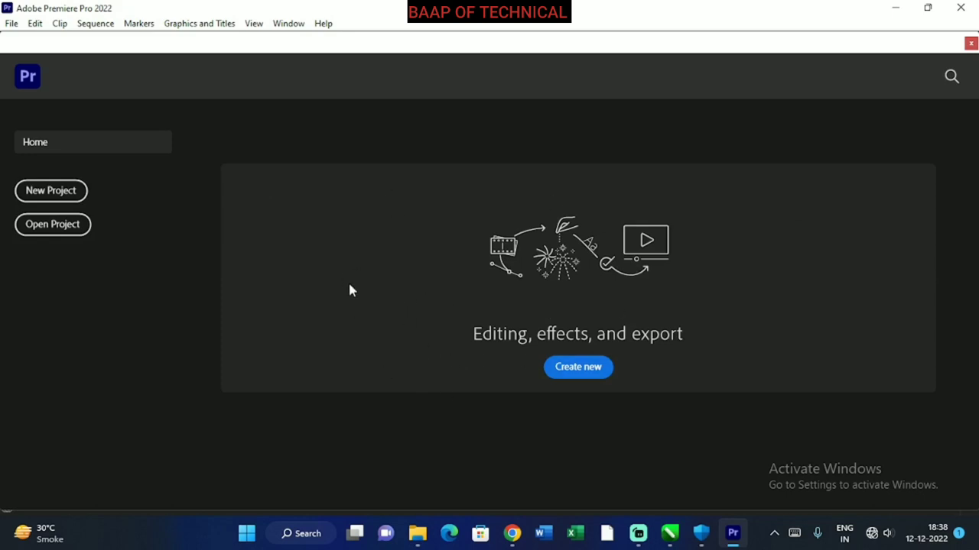
{"action": "left_click", "coordinate": [583, 370]}
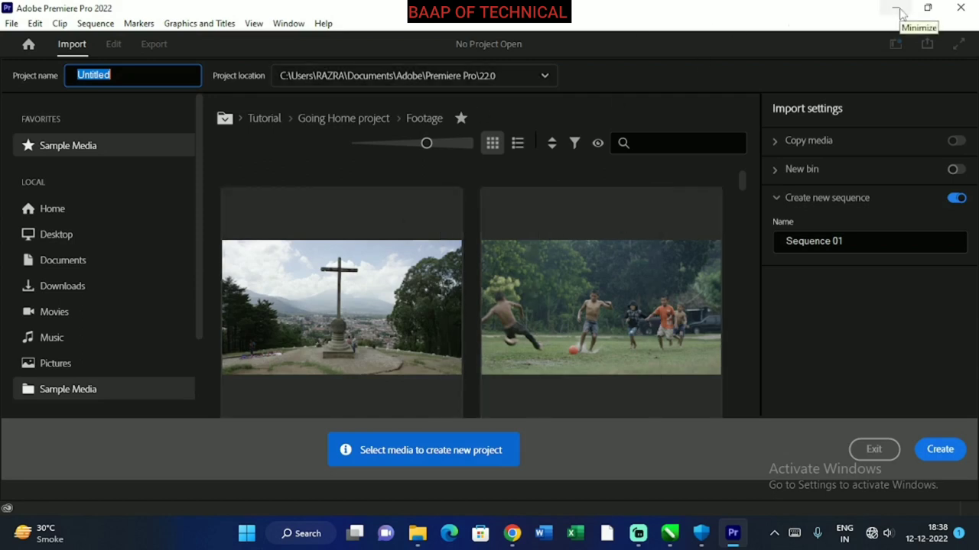
{"action": "key", "text": "Escape"}
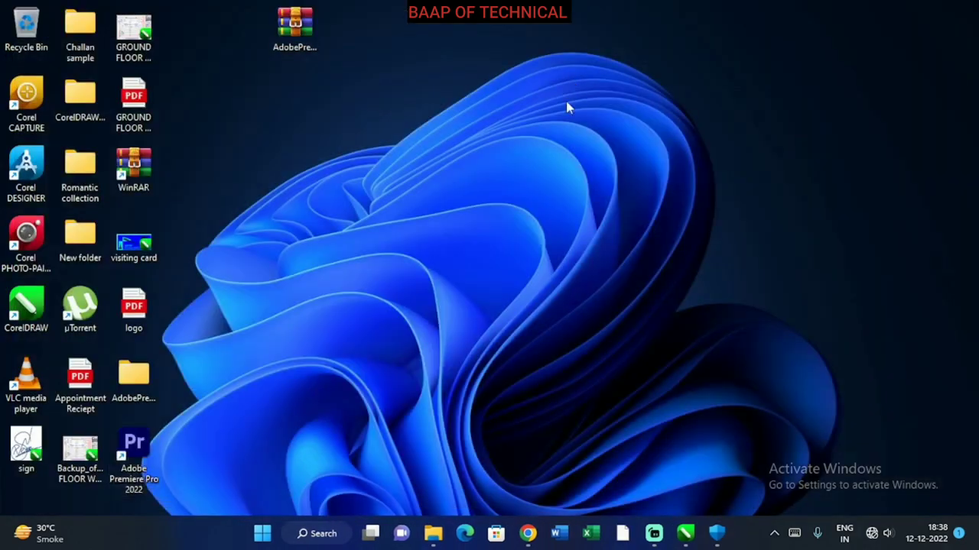
Permanently delete the AdobePremierePro2022v22.6.2.2x64 WinRAR archive from the desktop and refresh the desktop.
{"action": "right_click", "coordinate": [468, 109]}
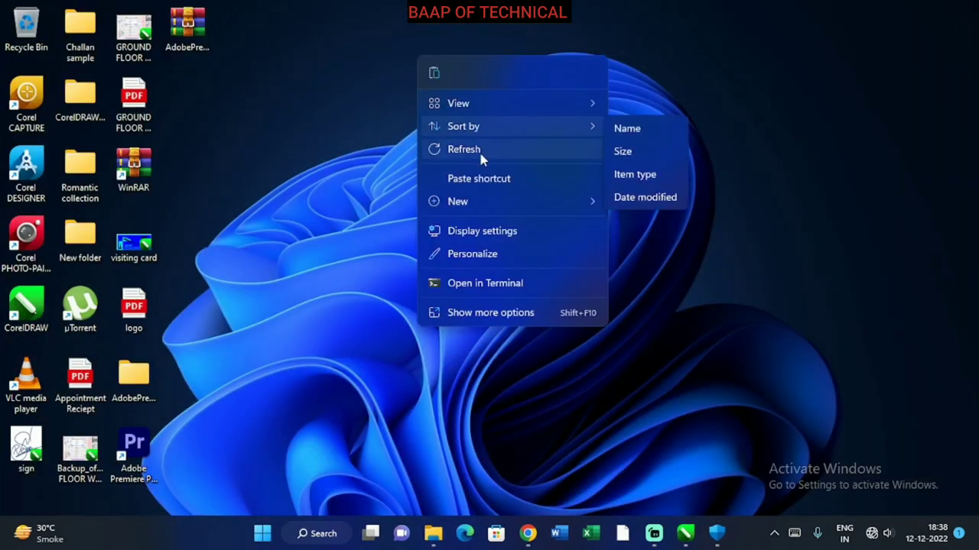
{"action": "left_click", "coordinate": [464, 149]}
{"action": "left_click_drag", "start_coordinate": [190, 34], "coordinate": [31, 9]}
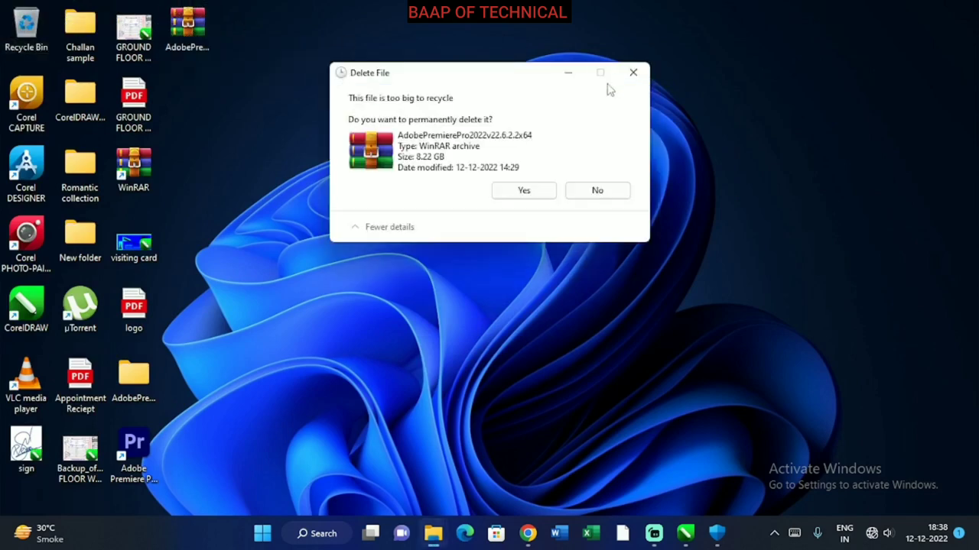
{"action": "left_click", "coordinate": [523, 191]}
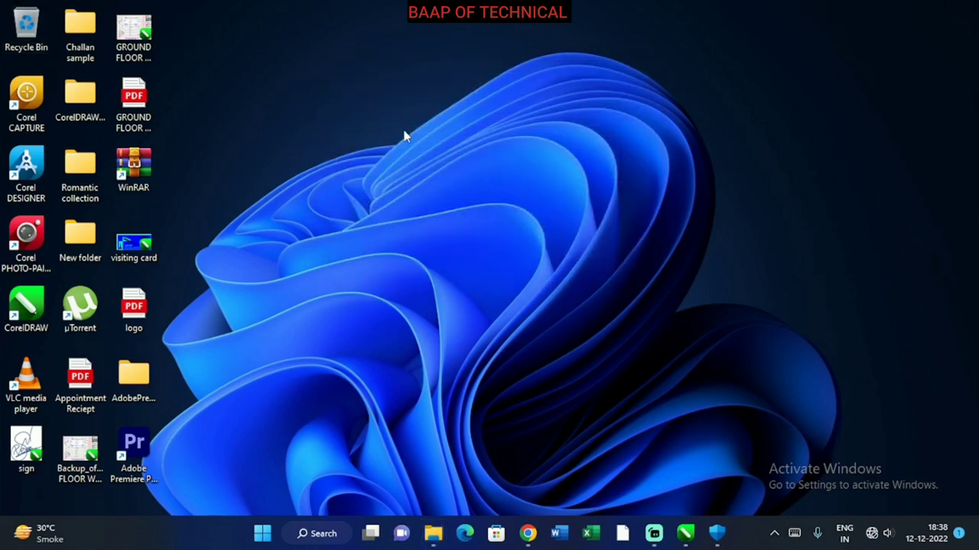
{"action": "right_click", "coordinate": [457, 196]}
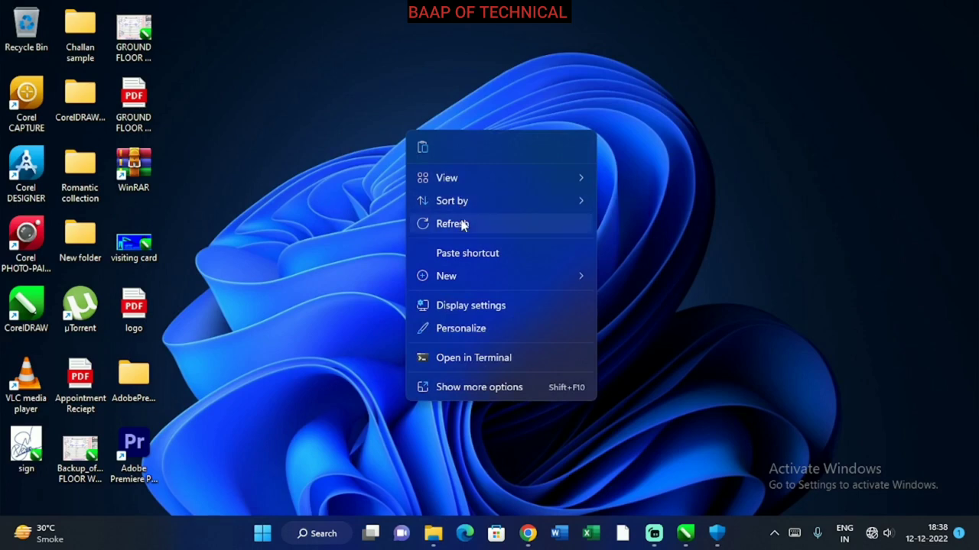
{"action": "left_click", "coordinate": [462, 223]}
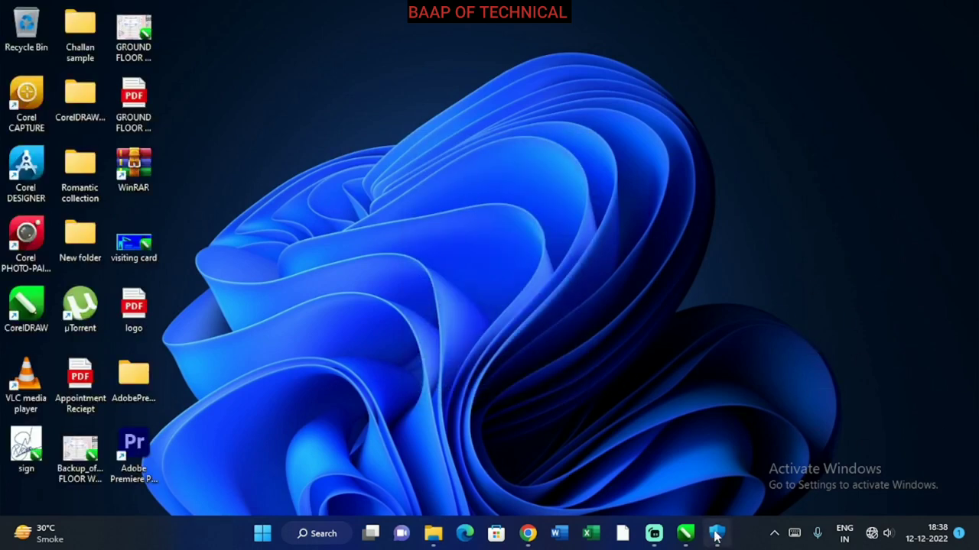
Switch to the open Windows Security window and turn on Tamper Protection and Automatic sample submission.
{"action": "mouse_move", "coordinate": [717, 533]}
{"action": "left_click", "coordinate": [692, 474]}
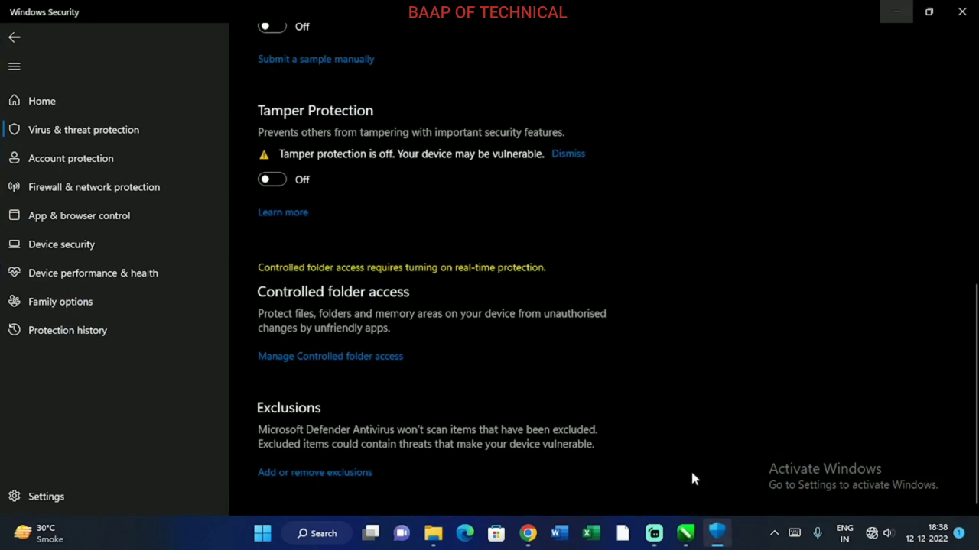
{"action": "left_click", "coordinate": [285, 183]}
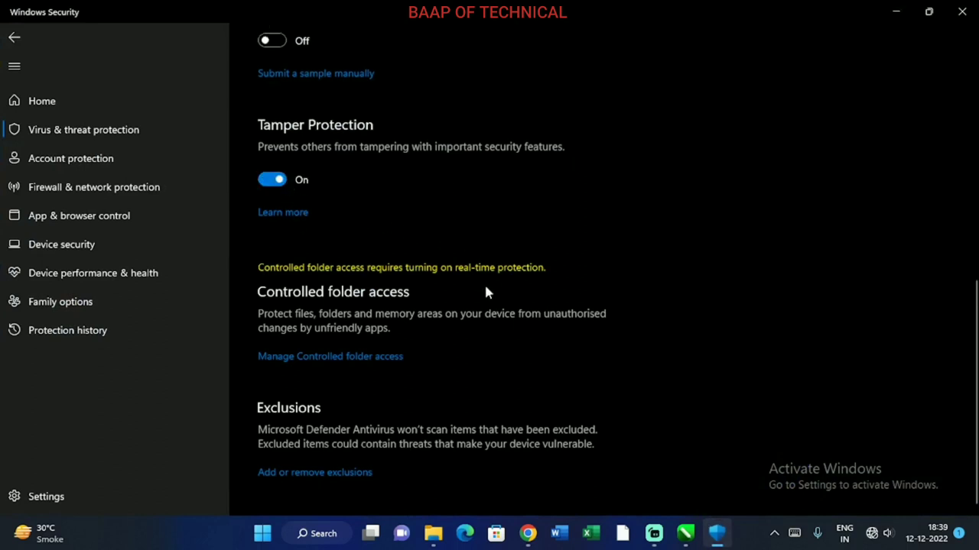
{"action": "scroll", "coordinate": [601, 247], "scroll_direction": "up", "scroll_amount": 4}
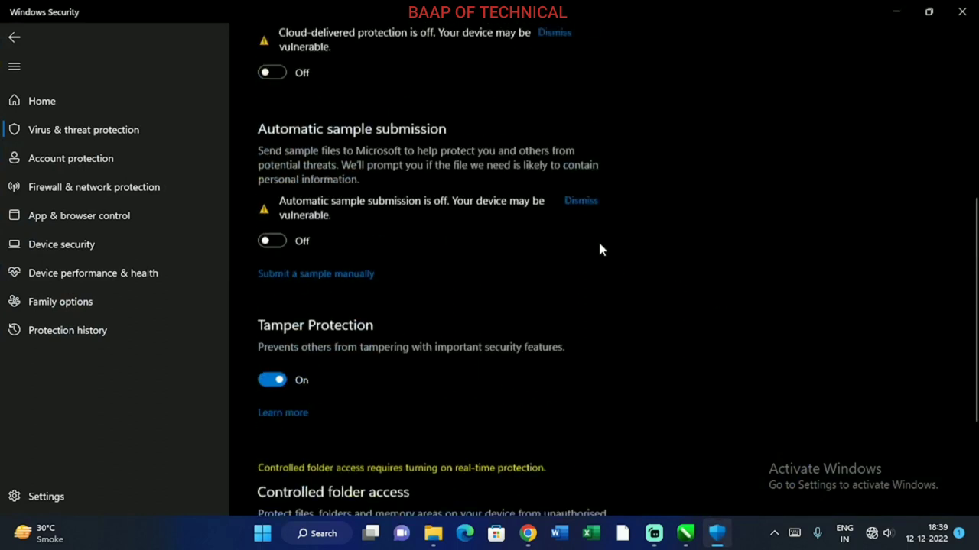
{"action": "left_click", "coordinate": [273, 337]}
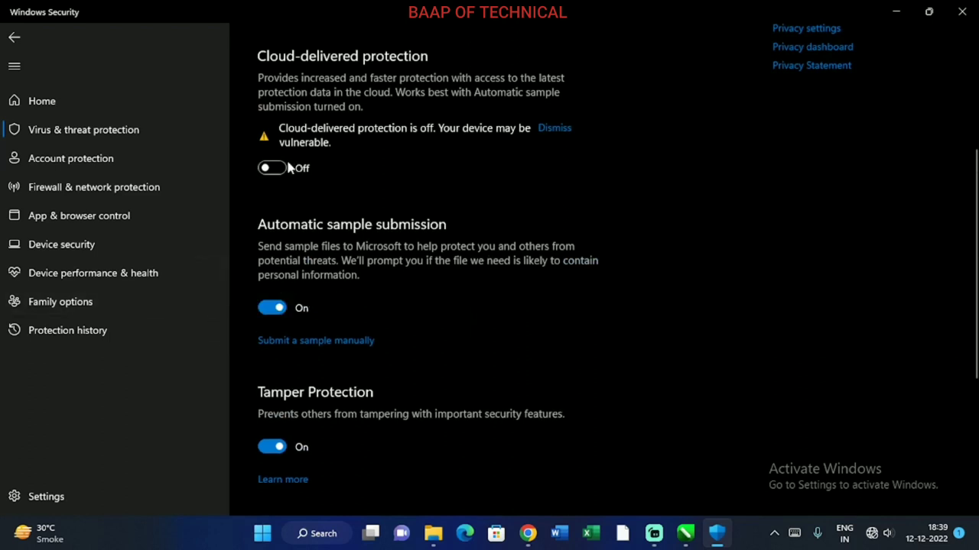
Turn on Cloud-delivered protection and Real-time protection, and close Windows Security.
{"action": "left_click", "coordinate": [273, 169]}
{"action": "scroll", "coordinate": [337, 191], "scroll_direction": "up", "scroll_amount": 3}
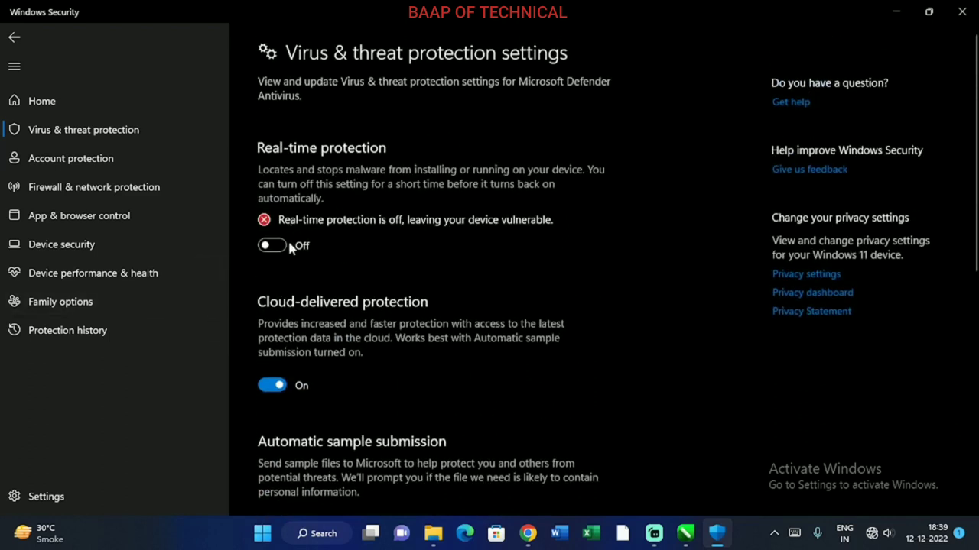
{"action": "left_click", "coordinate": [280, 247]}
{"action": "scroll", "coordinate": [523, 307], "scroll_direction": "down", "scroll_amount": 5}
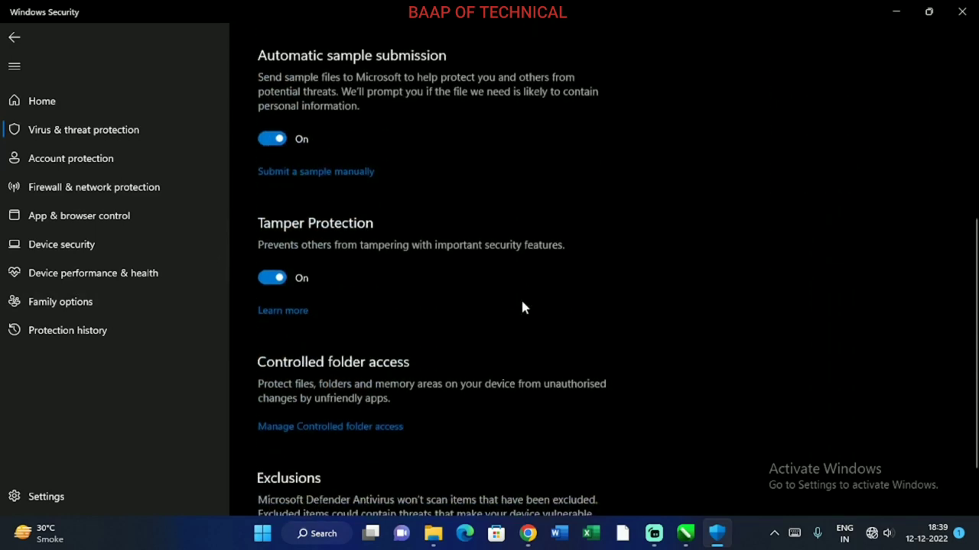
{"action": "scroll", "coordinate": [523, 308], "scroll_direction": "up", "scroll_amount": 5}
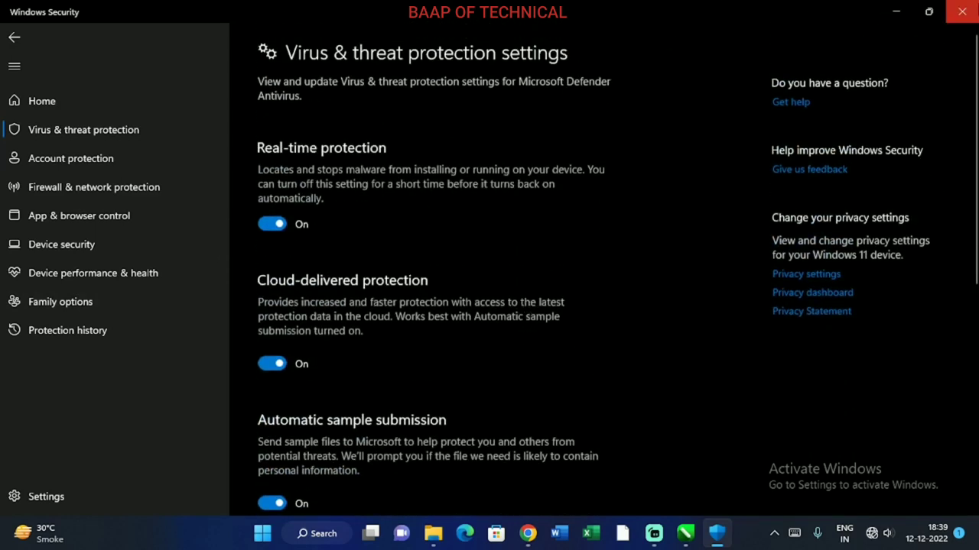
{"action": "left_click", "coordinate": [962, 11]}
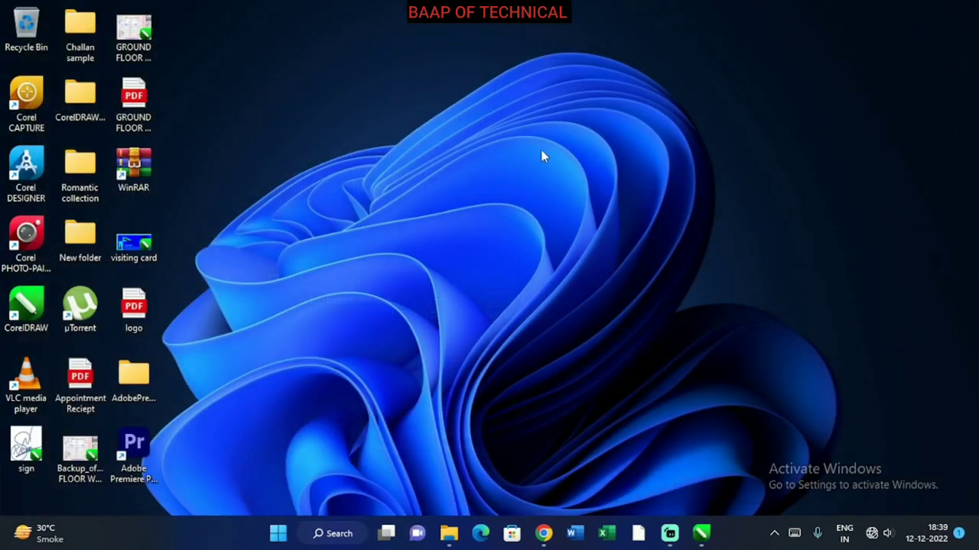
Refresh the desktop twice.
{"action": "right_click", "coordinate": [542, 149]}
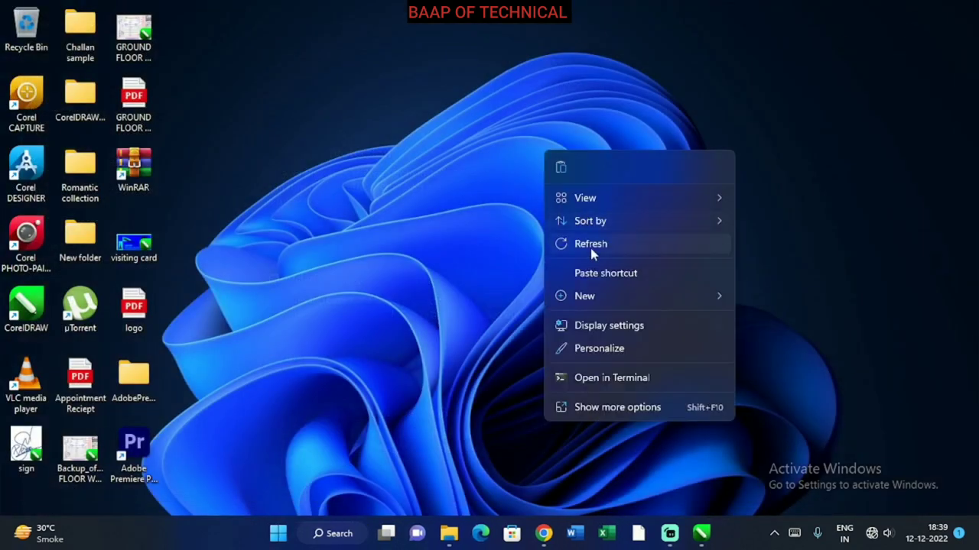
{"action": "left_click", "coordinate": [590, 248]}
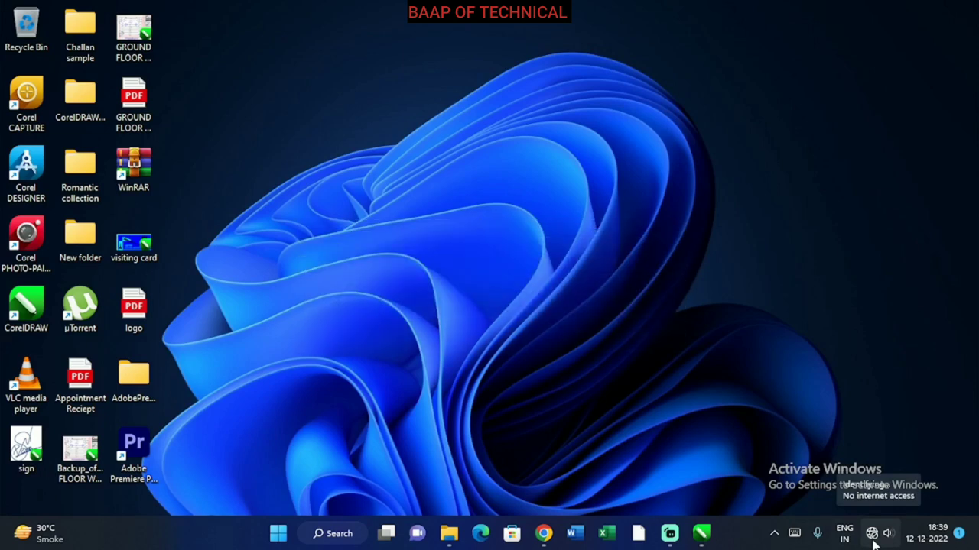
{"action": "right_click", "coordinate": [532, 183]}
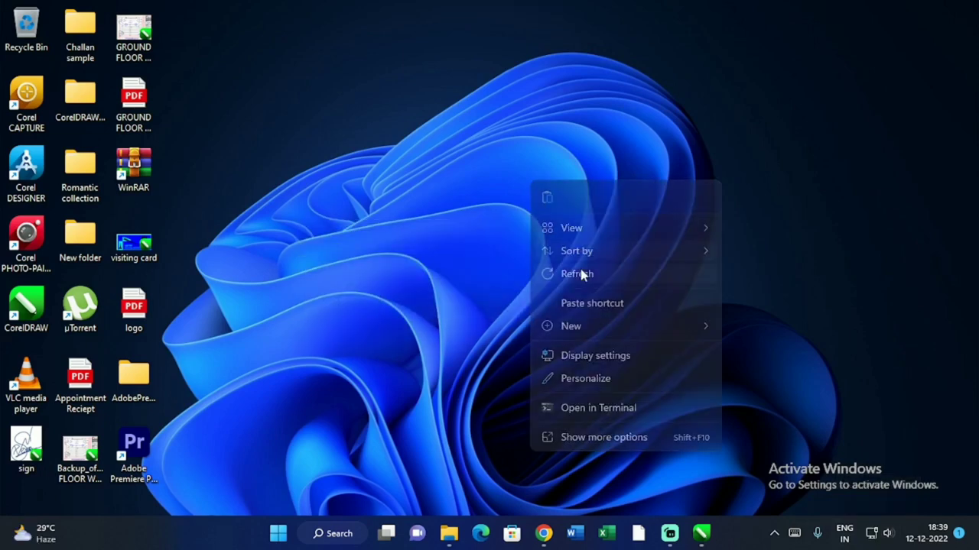
{"action": "left_click", "coordinate": [578, 275]}
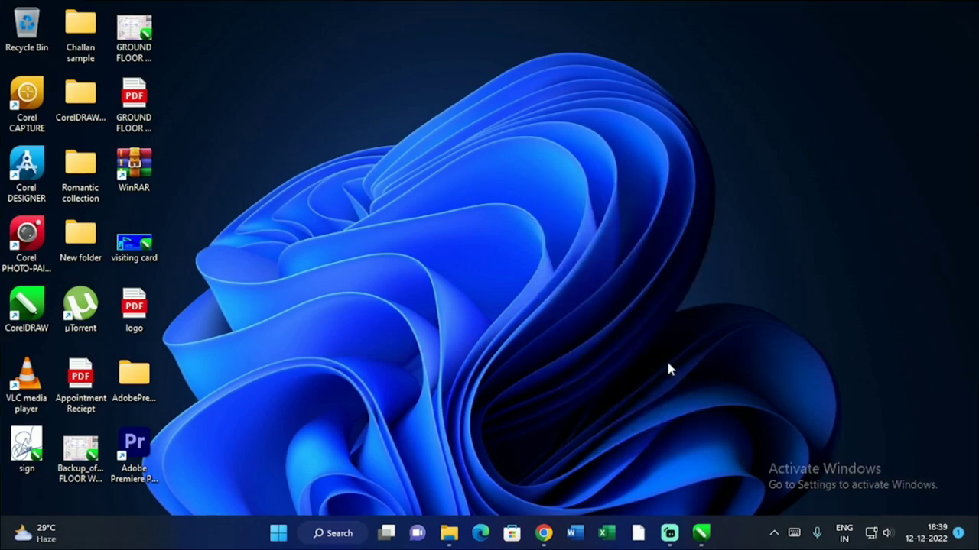